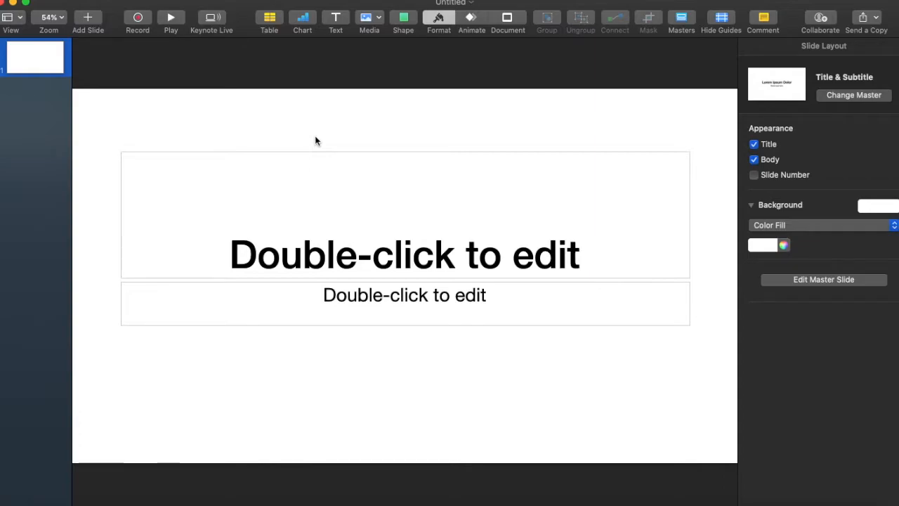
Delete the title and body text placeholders from the slide.
click(330, 220)
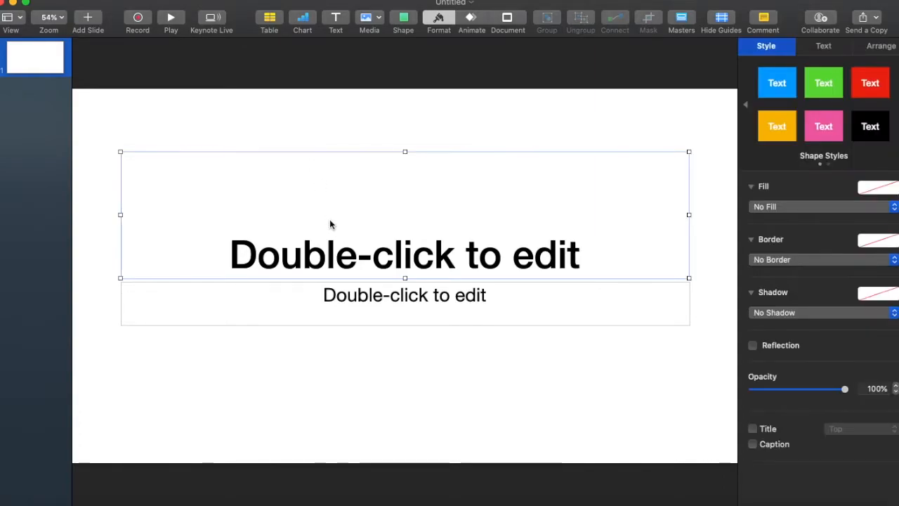
key(Delete)
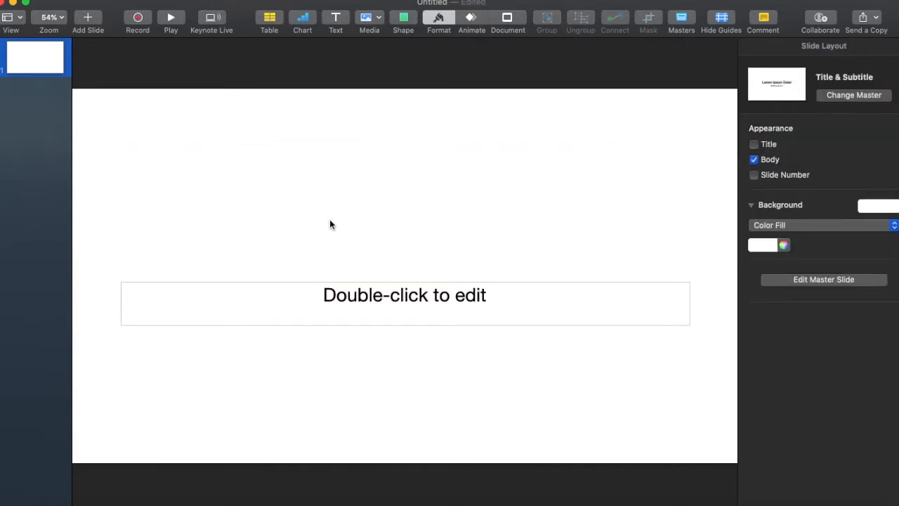
click(341, 304)
key(Delete)
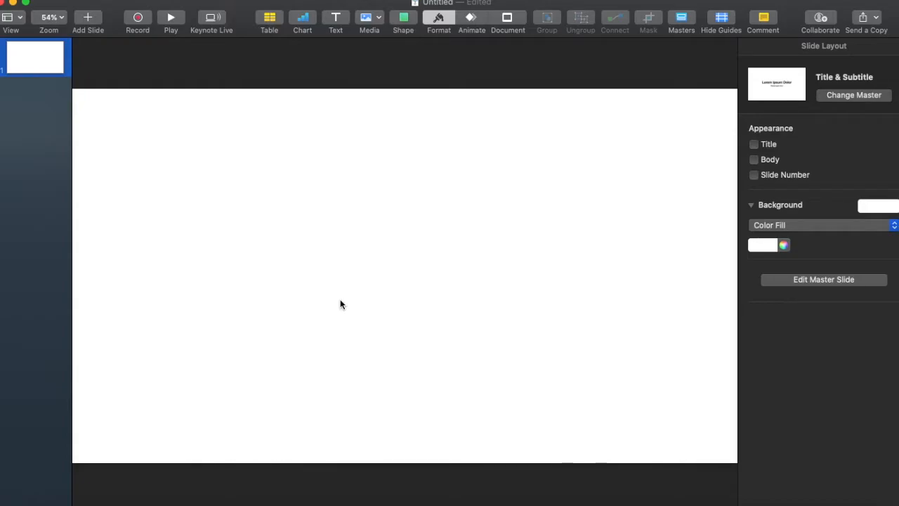
Insert the image IMG_3022.JPG from the Pictures folder onto the slide.
click(377, 23)
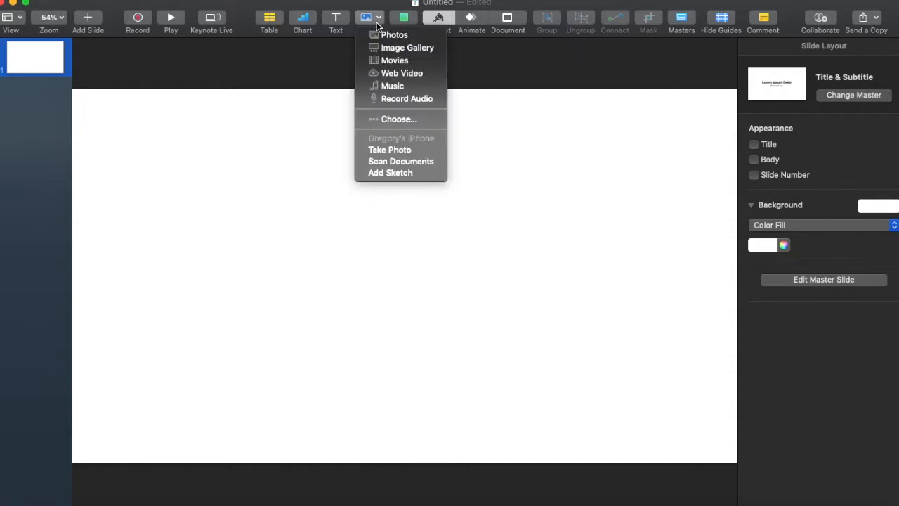
click(383, 119)
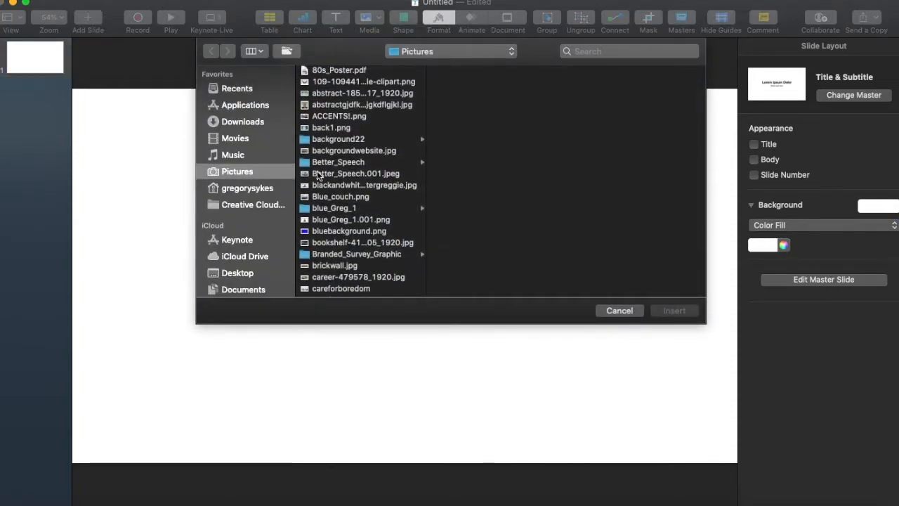
scroll(320, 211, down, 10)
scroll(319, 218, down, 20)
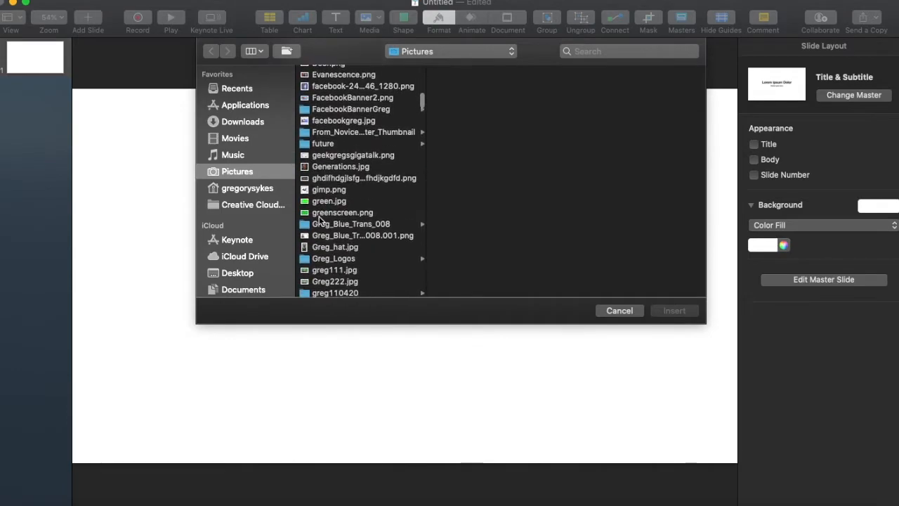
click(330, 210)
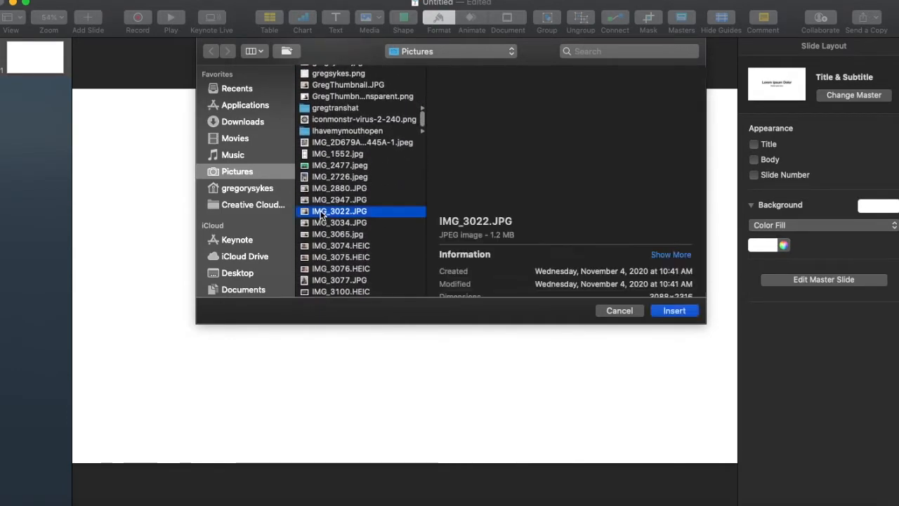
click(661, 311)
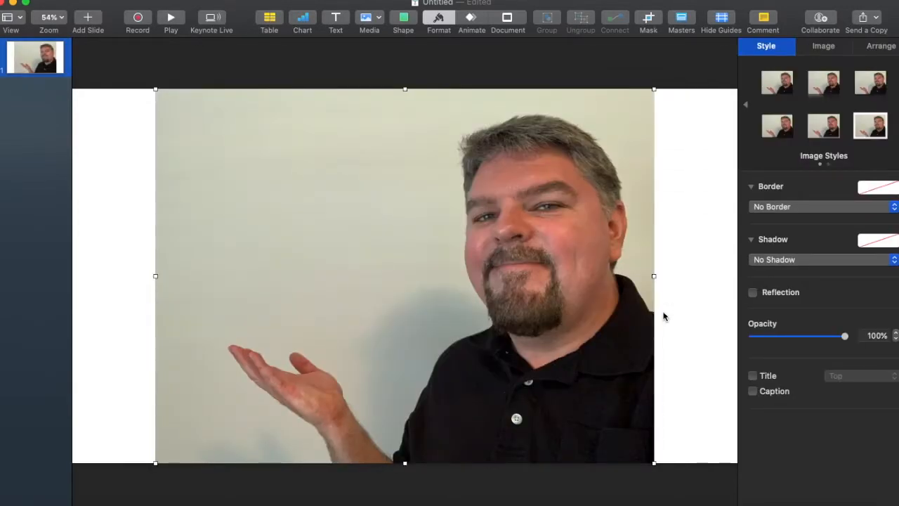
Make the photo's plain wall transparent with Instant Alpha at about 28% and shift the cutout to the slide's right edge.
click(833, 46)
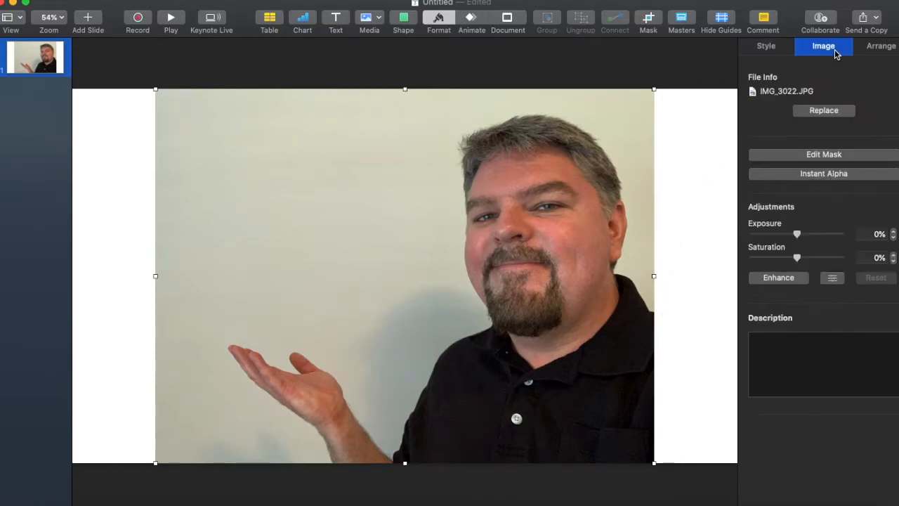
click(826, 178)
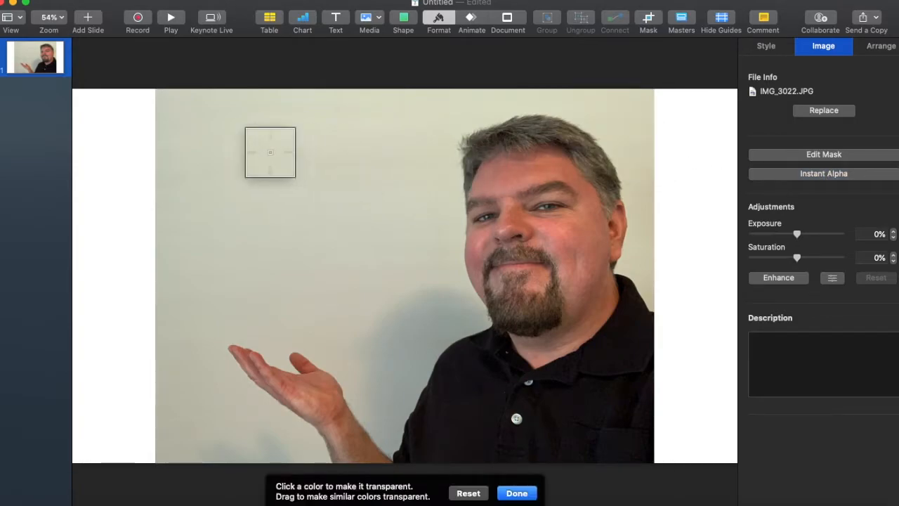
drag(270, 152, 283, 195)
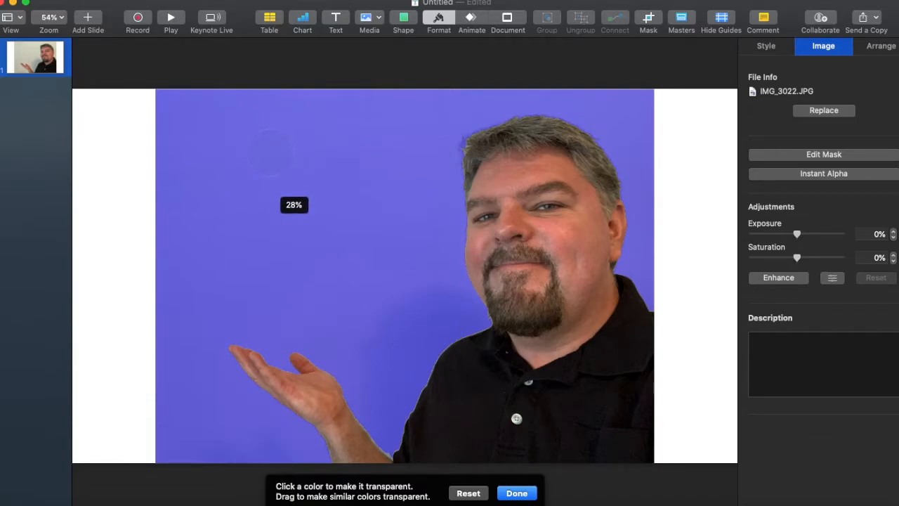
drag(283, 195, 279, 195)
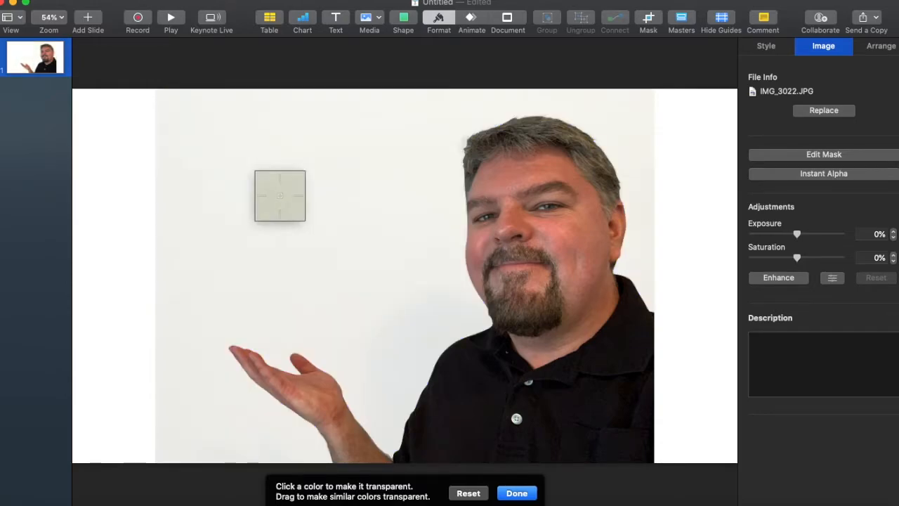
key(Return)
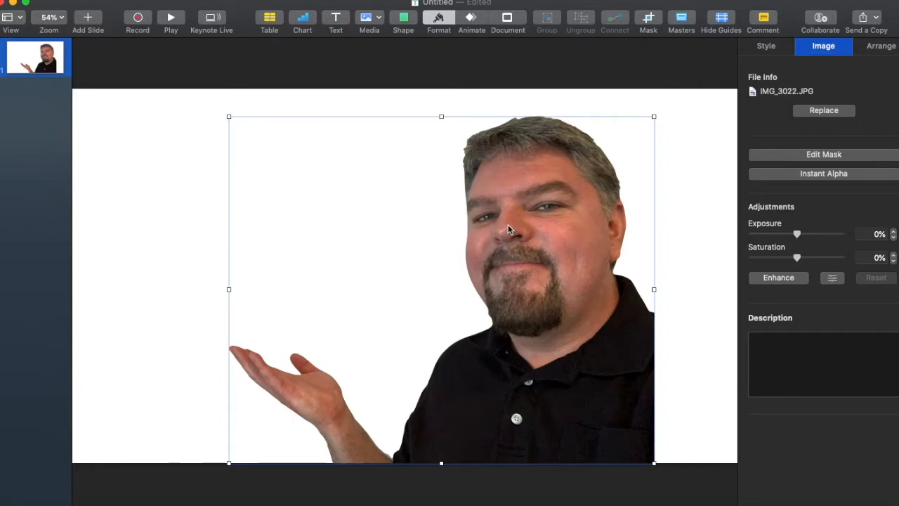
drag(508, 228, 596, 229)
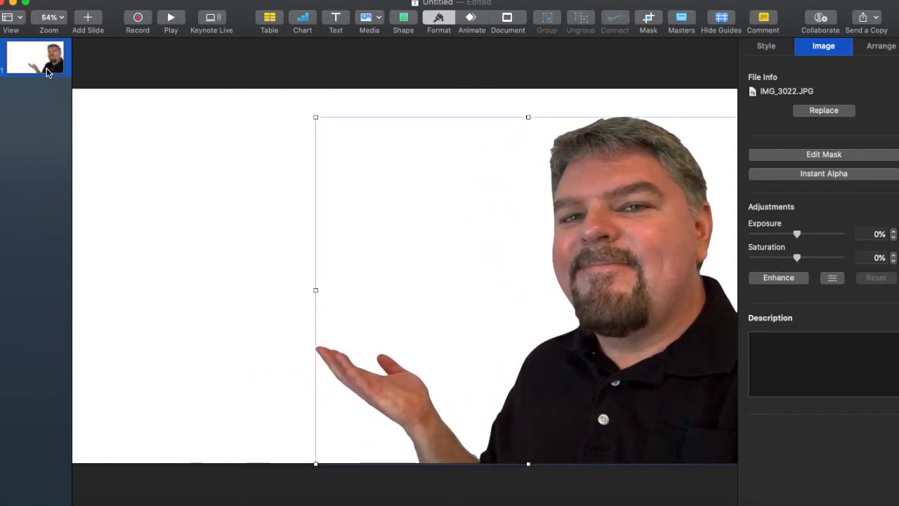
Set the slide background to the blue gradient fill.
click(164, 185)
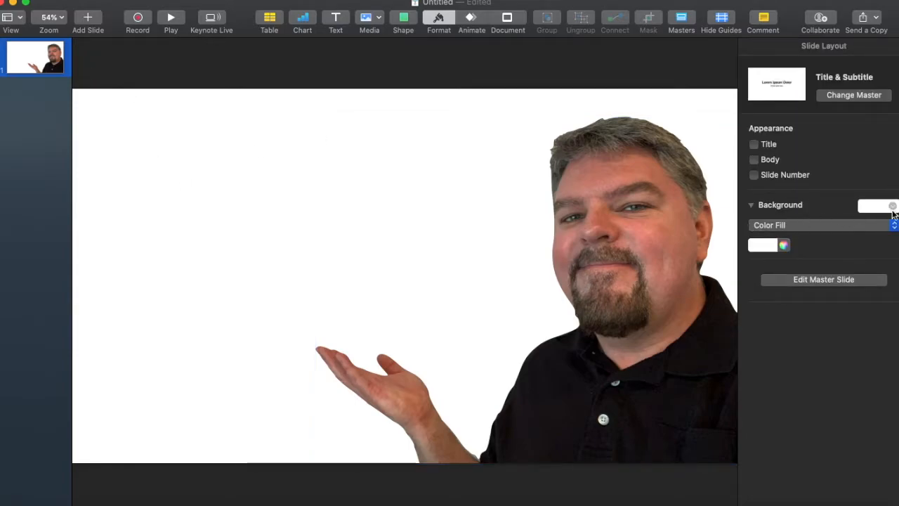
click(891, 208)
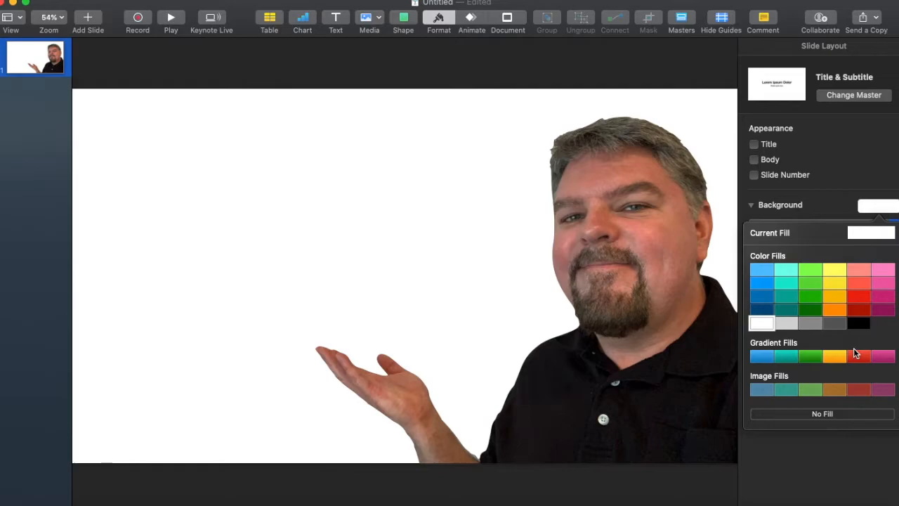
click(759, 357)
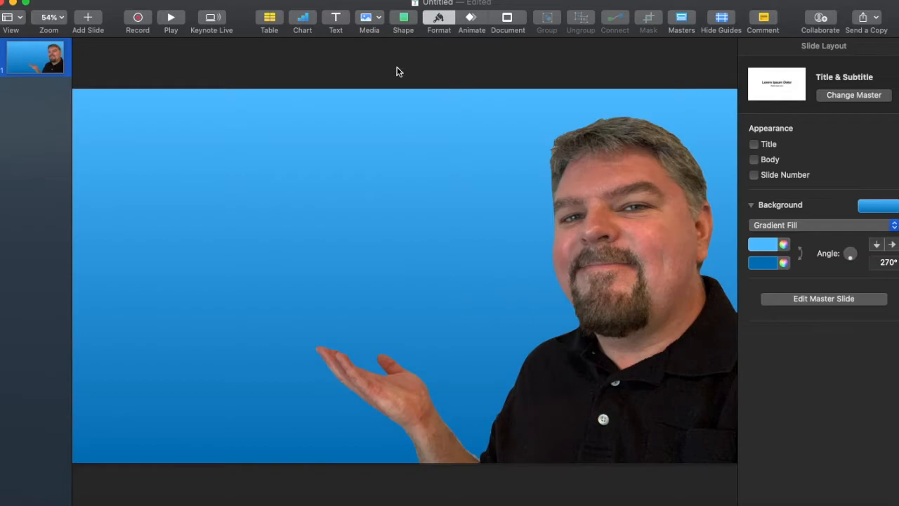
Add a rounded rectangle to the slide and apply the red shape style to it.
click(405, 23)
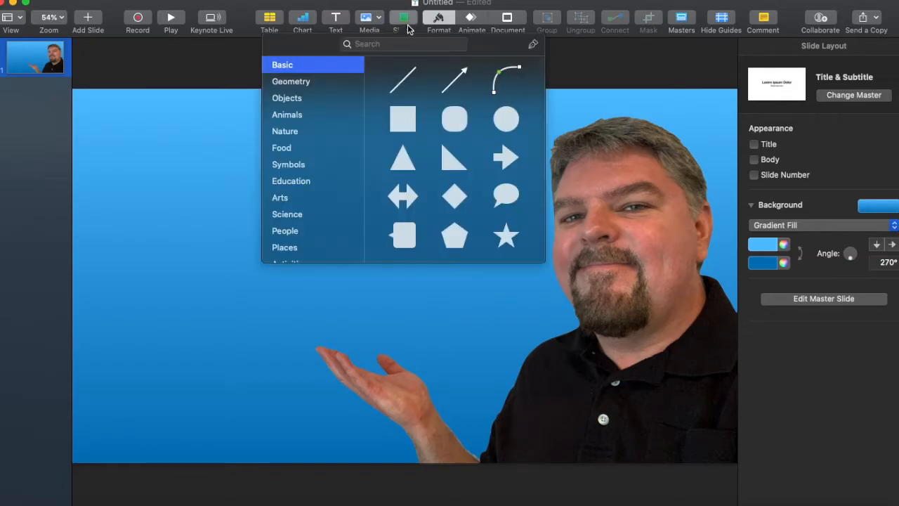
click(453, 119)
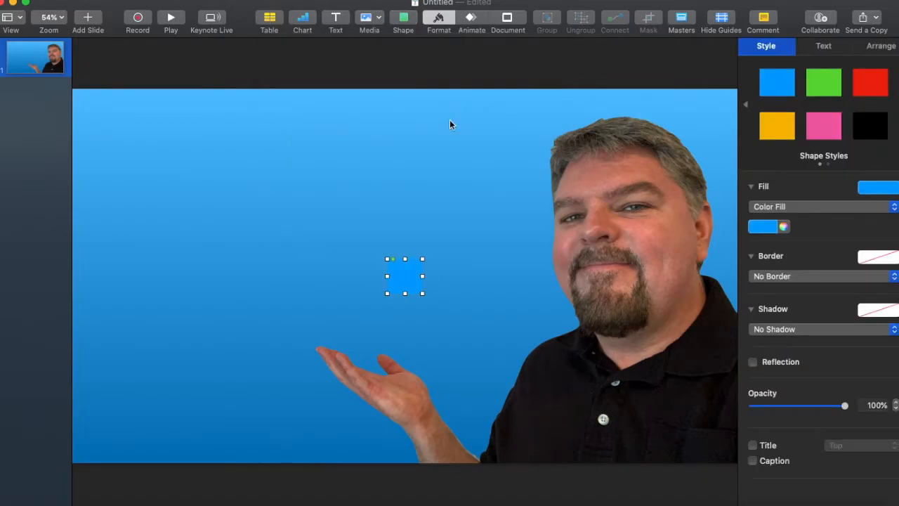
click(882, 86)
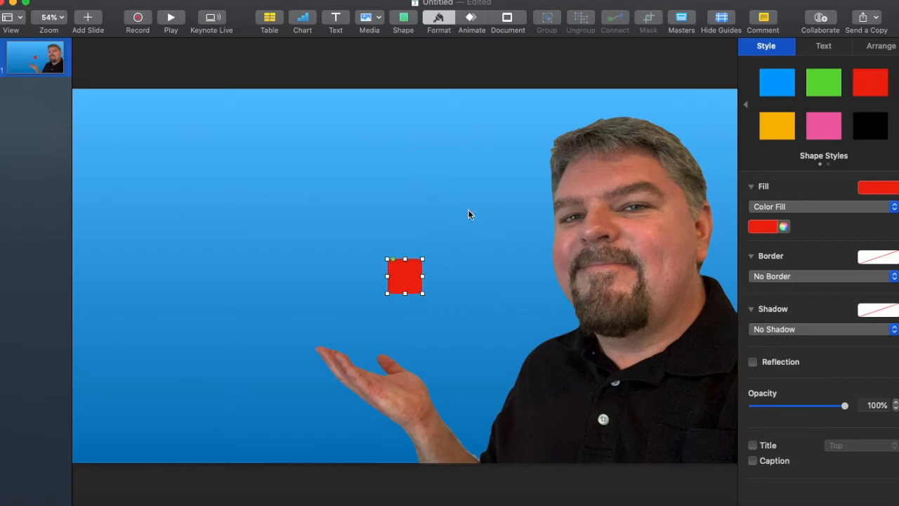
Enlarge the red rectangle to about 617 by 436 pt above the hand, with a corner radius of about 107 pt.
drag(406, 279, 451, 301)
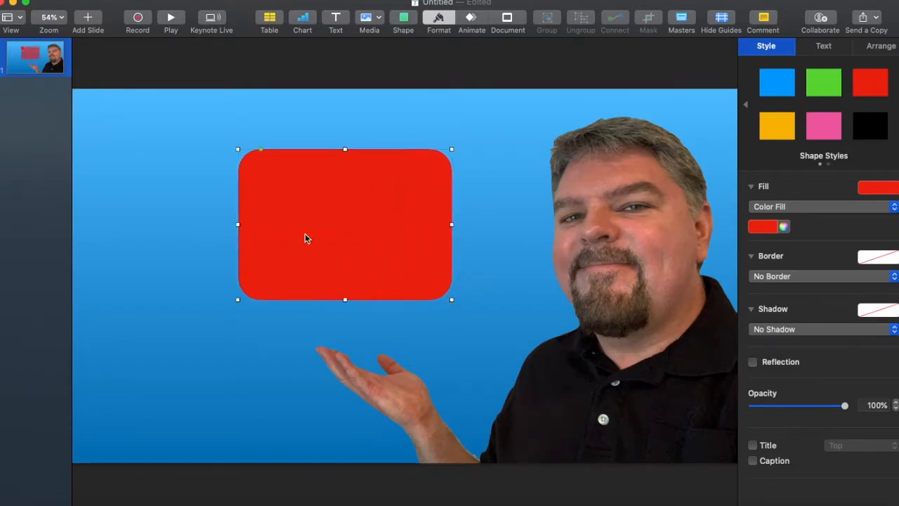
drag(261, 150, 276, 151)
drag(316, 212, 316, 198)
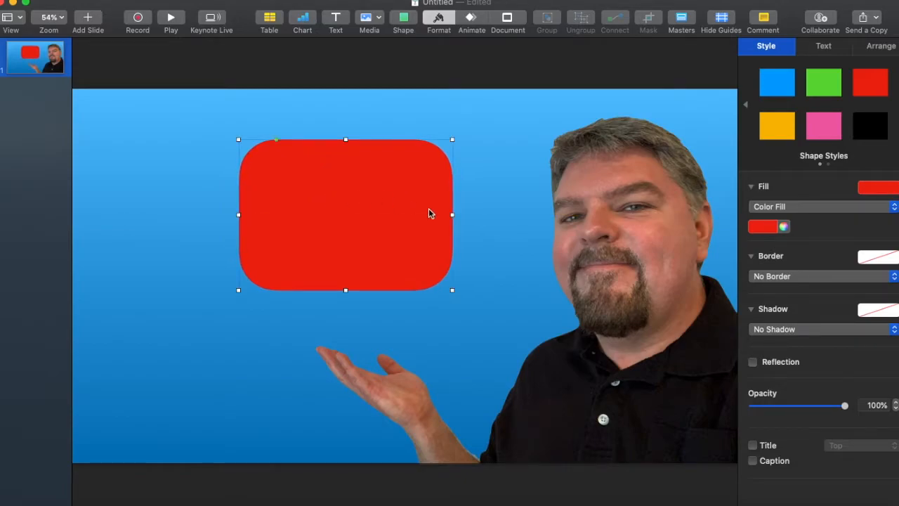
Give the red rounded rectangle a white line border.
click(753, 276)
click(758, 287)
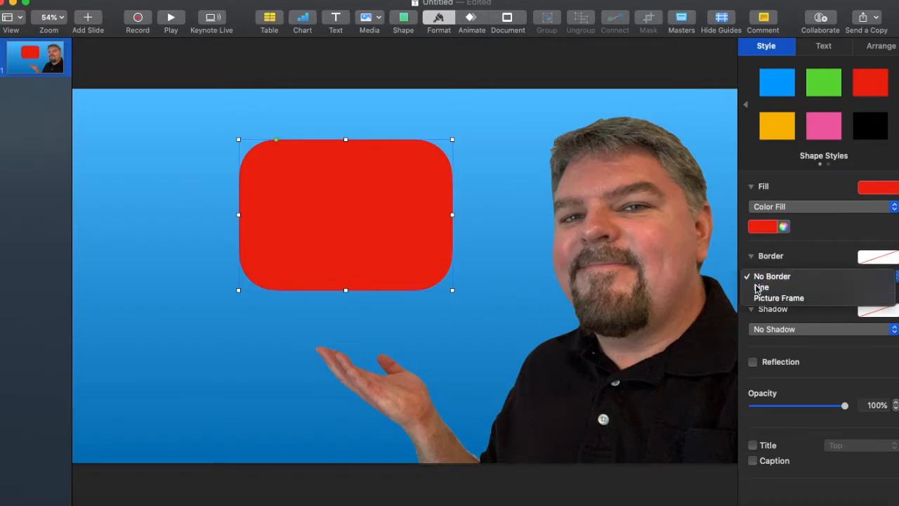
click(815, 296)
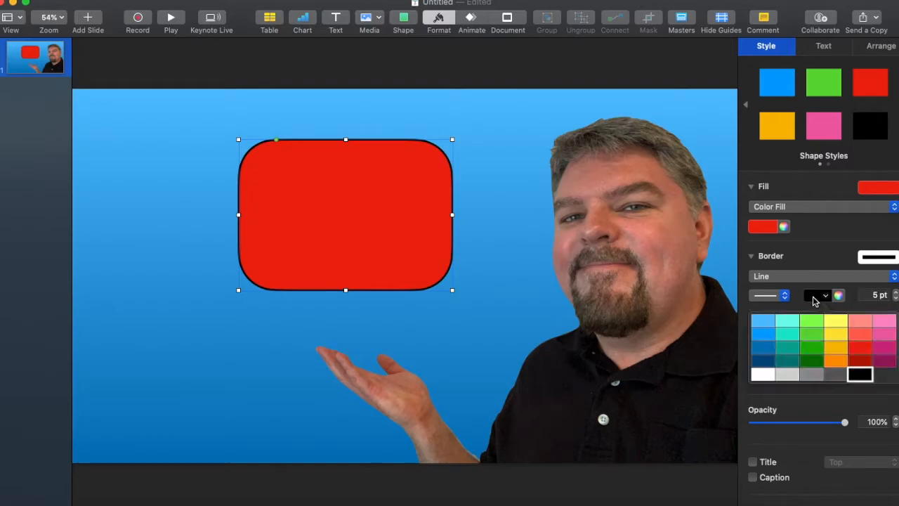
click(763, 373)
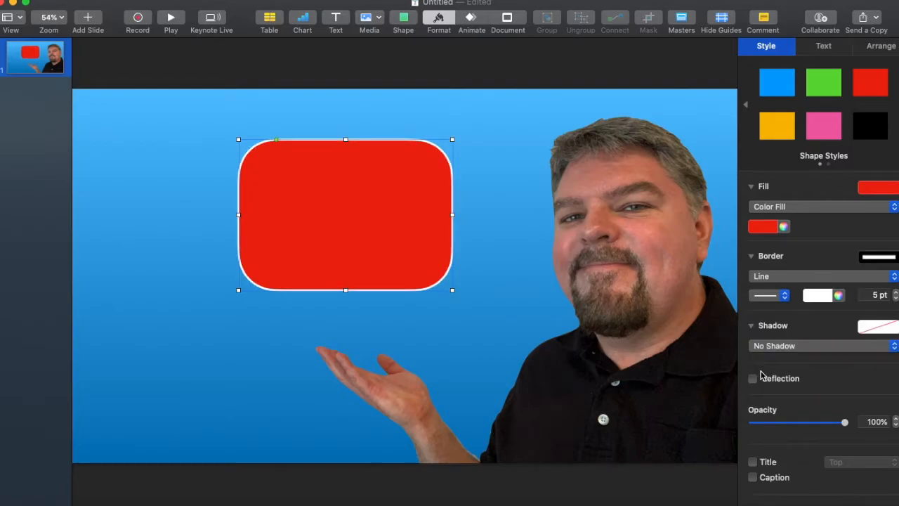
click(381, 124)
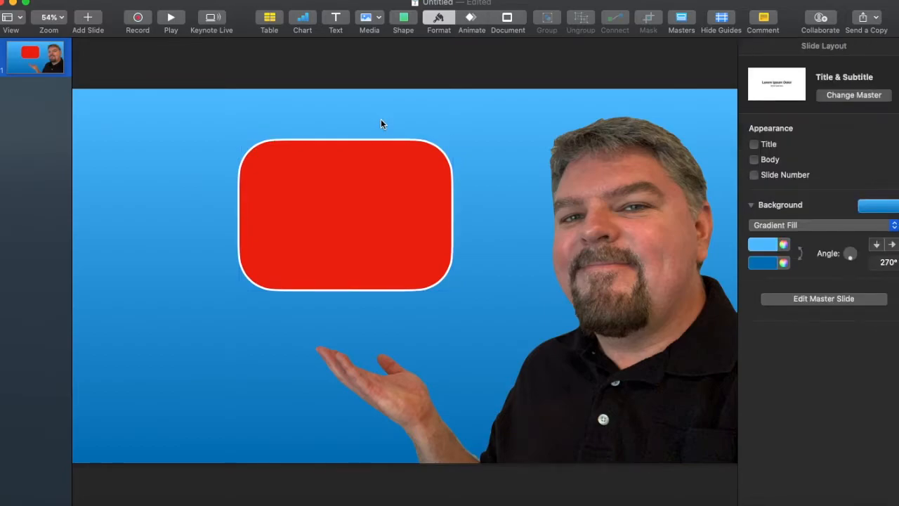
Add a triangle, fill it white and place it at the centre of the red rectangle.
click(404, 18)
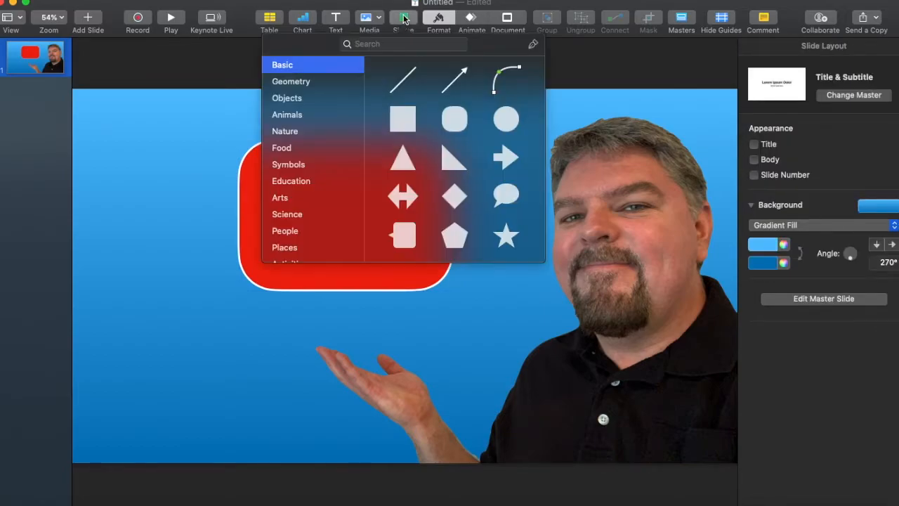
click(403, 163)
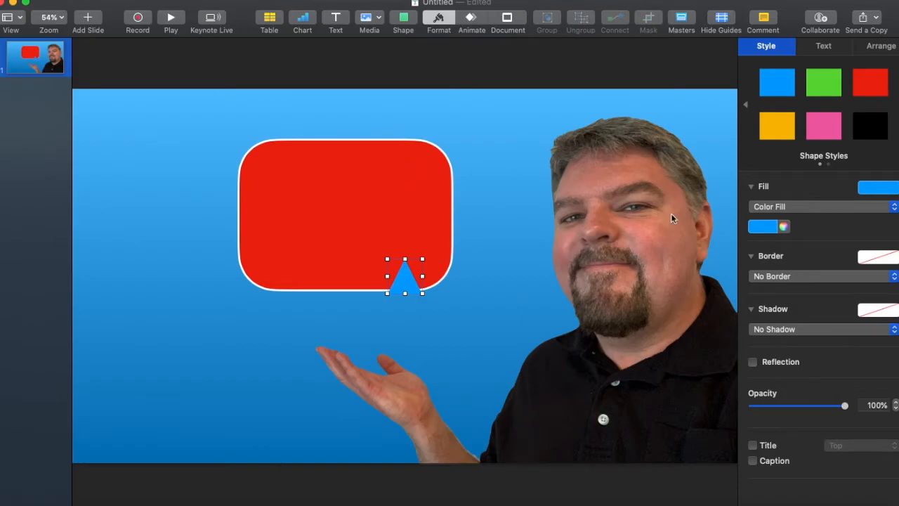
click(760, 227)
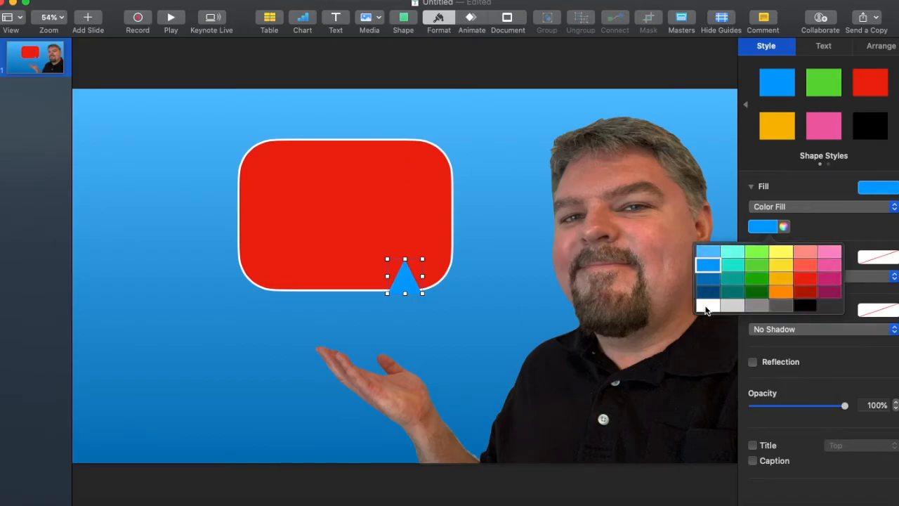
click(707, 307)
drag(403, 281, 348, 220)
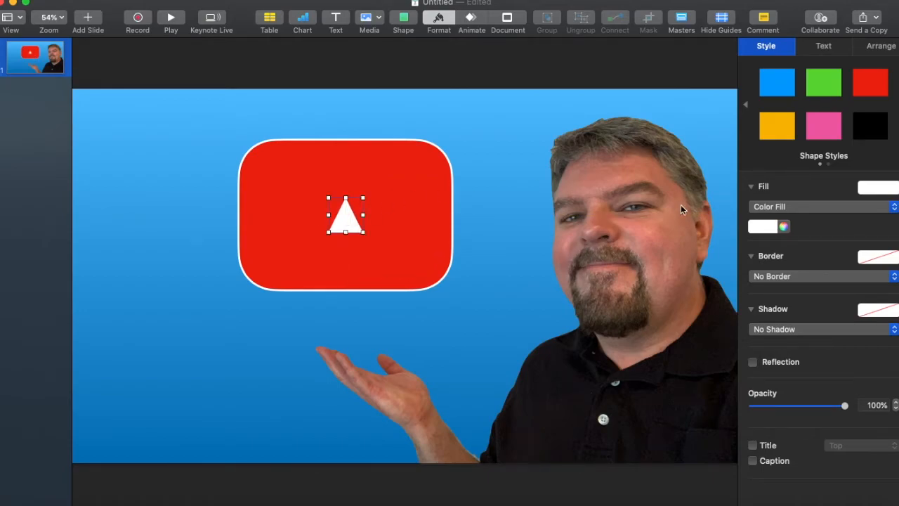
Rotate the white triangle to 270° and keep it centred in the red rectangle.
click(874, 46)
click(822, 261)
text(270)
key(Return)
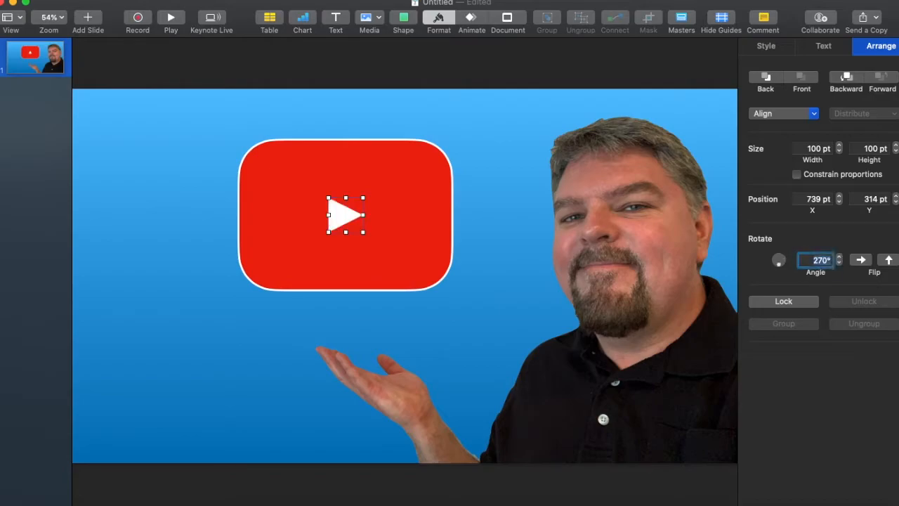
click(375, 219)
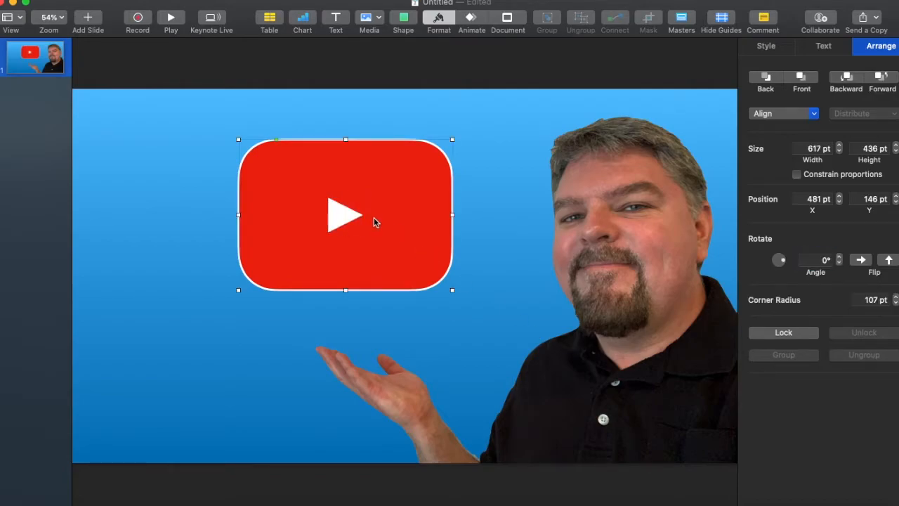
drag(351, 219, 349, 216)
click(336, 254)
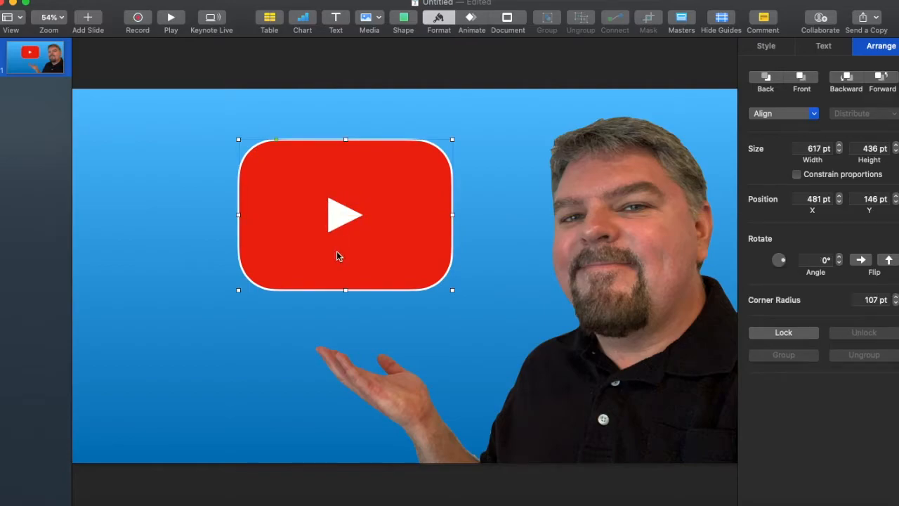
Shrink the red rectangle from its upper-right corner and recentre the white triangle in it at about X 703, Y 334 pt.
click(246, 329)
click(409, 196)
drag(450, 137, 426, 151)
drag(337, 215, 328, 225)
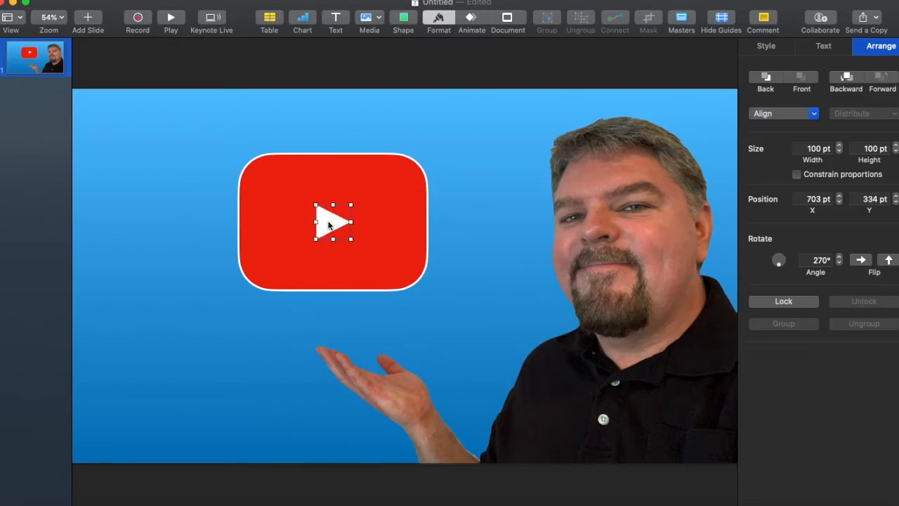
click(298, 336)
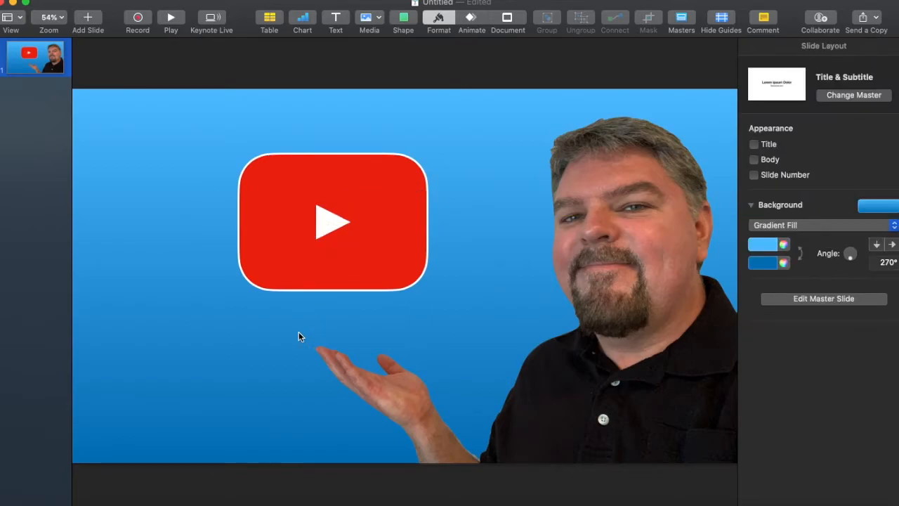
Give the red rounded rectangle a drop shadow with 26 pt blur, 16 pt offset and a 305.9° angle.
click(279, 267)
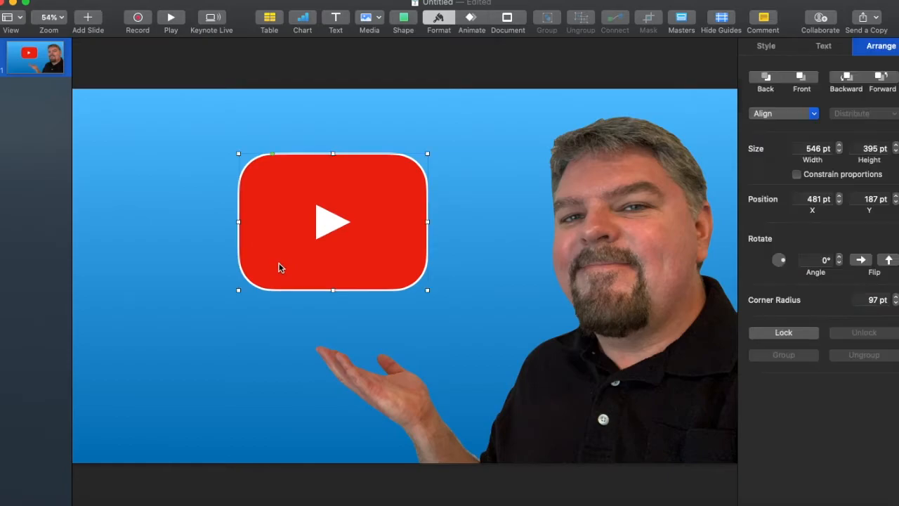
click(771, 46)
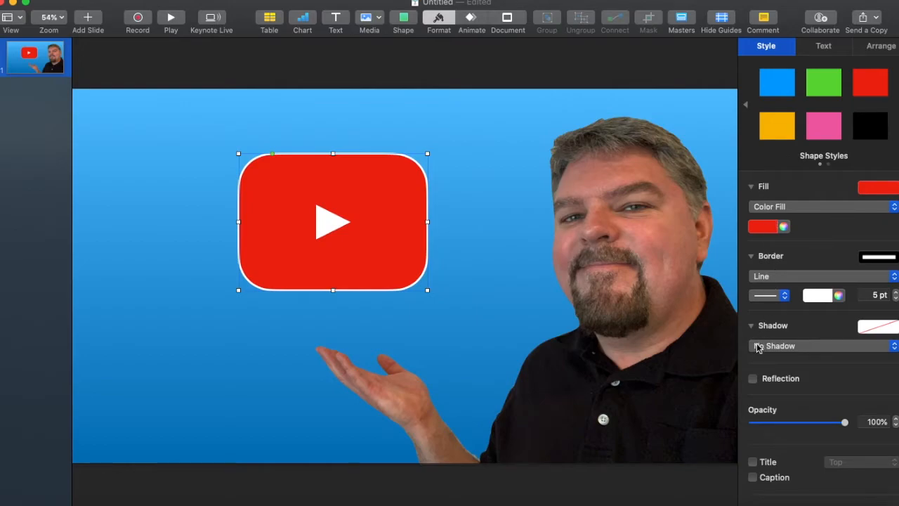
click(762, 345)
click(759, 357)
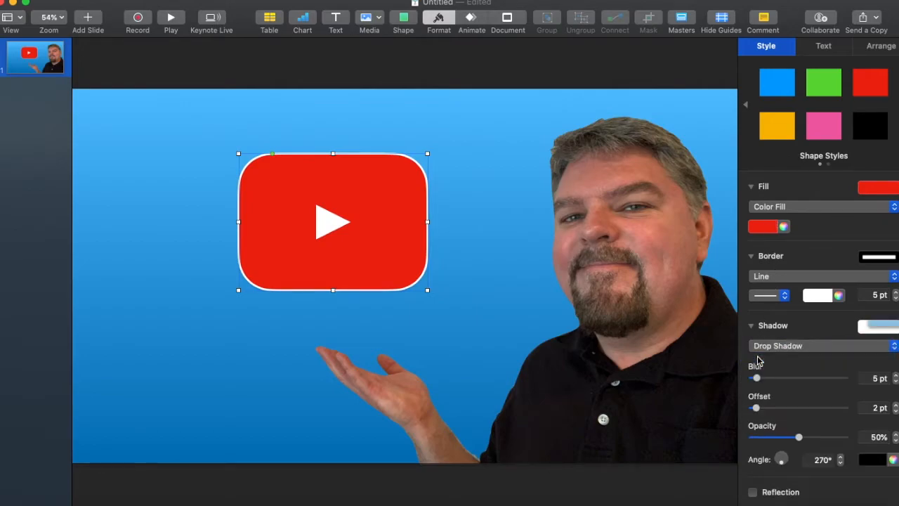
drag(781, 466, 786, 464)
drag(757, 408, 782, 415)
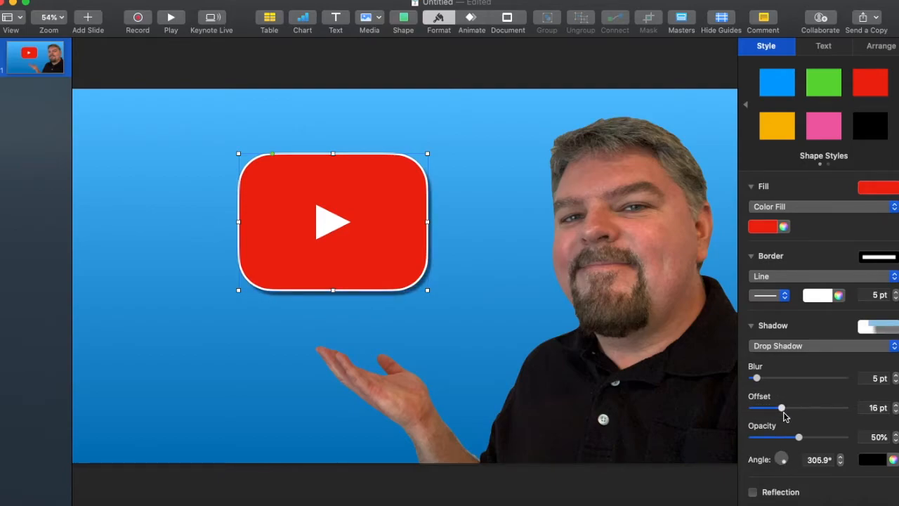
drag(758, 379, 777, 381)
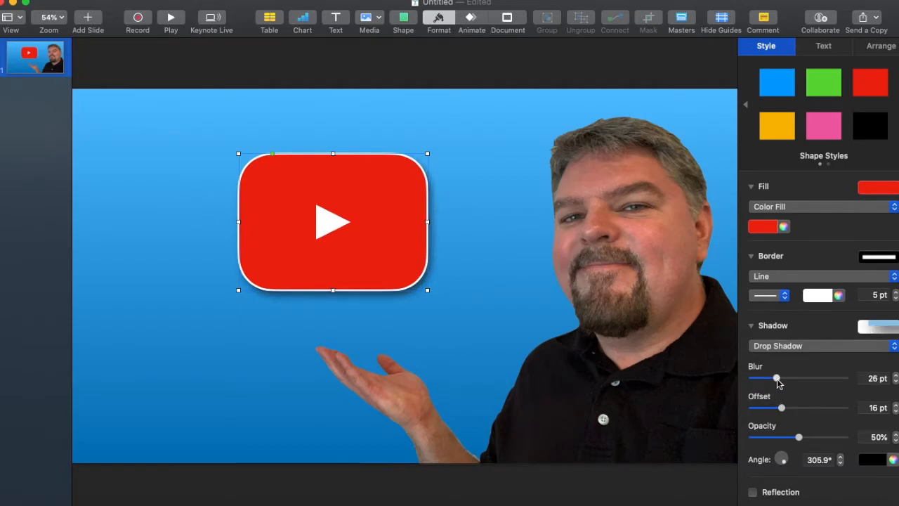
click(467, 251)
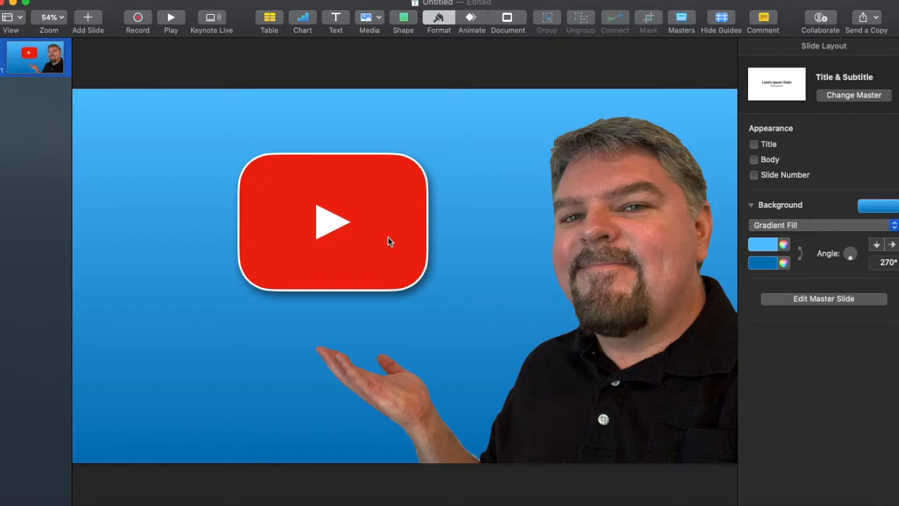
Outline the cut-out portrait with a white line border 20 pt thick.
click(591, 223)
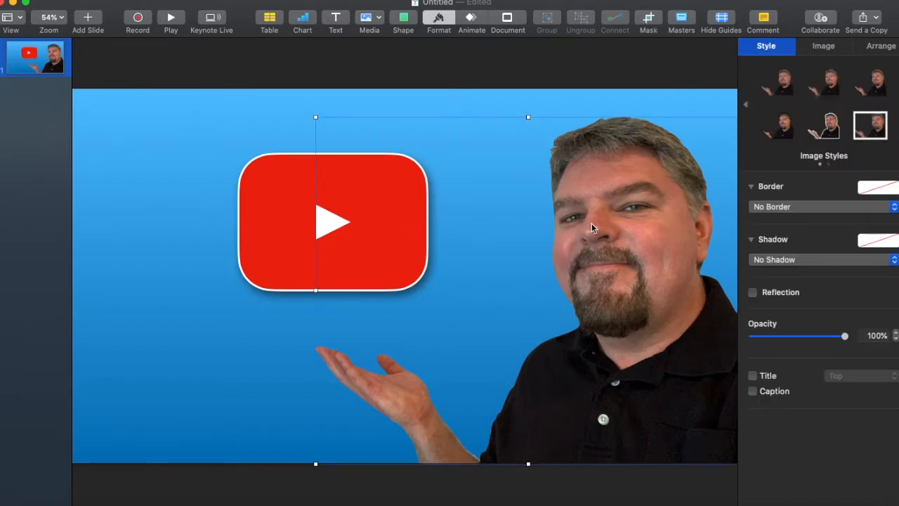
click(756, 210)
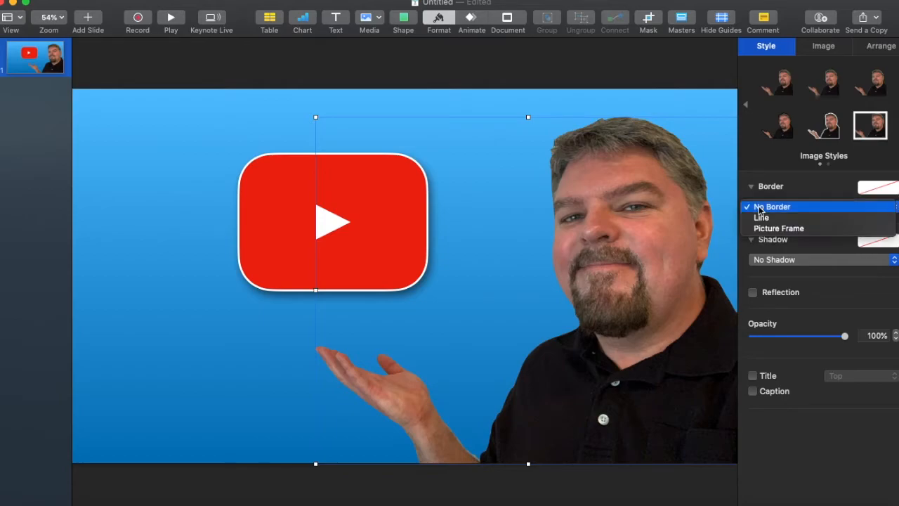
click(762, 217)
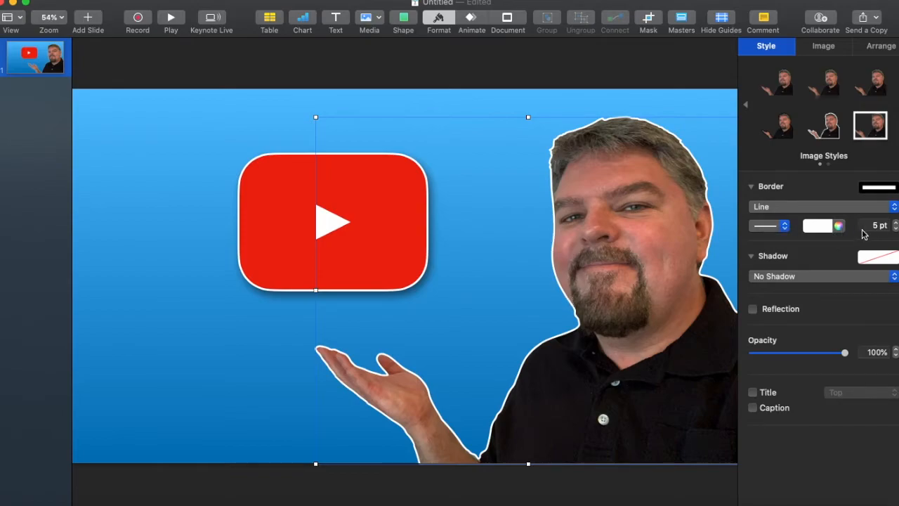
click(897, 223)
click(896, 224)
click(897, 223)
click(896, 224)
click(897, 223)
drag(897, 223, 897, 223)
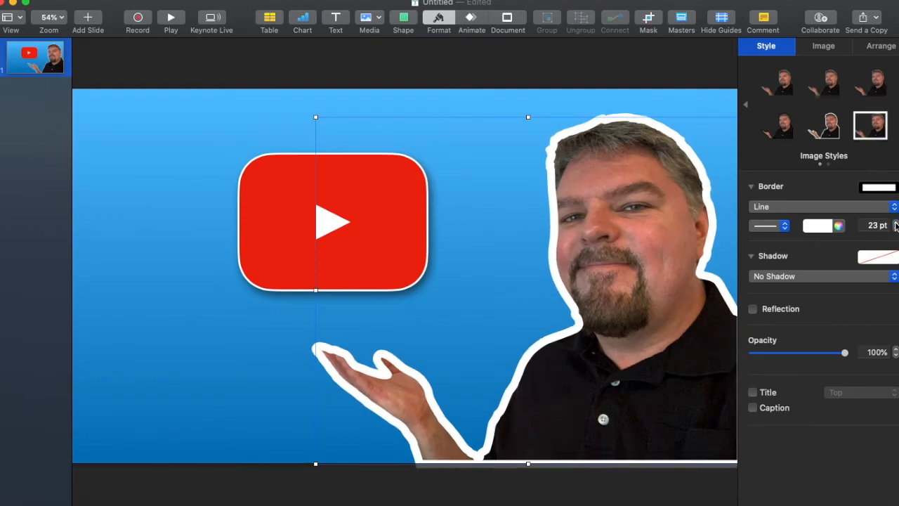
click(897, 229)
click(896, 229)
click(896, 229)
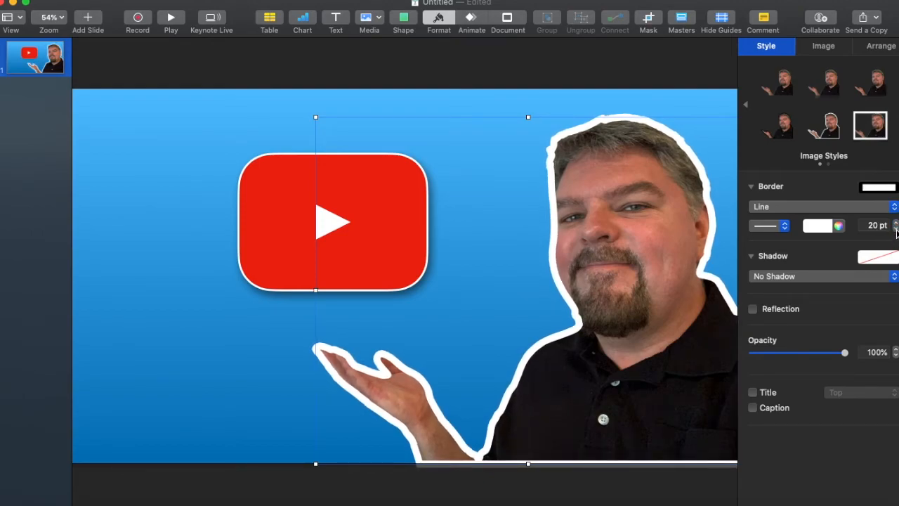
click(461, 306)
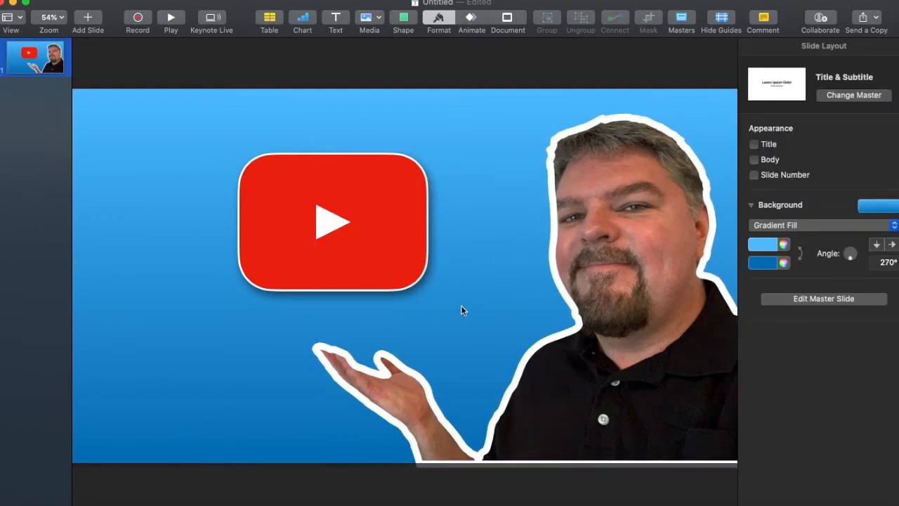
Group the red rectangle with its white triangle and move the group above the hand to X 499, Y 123 pt.
click(378, 256)
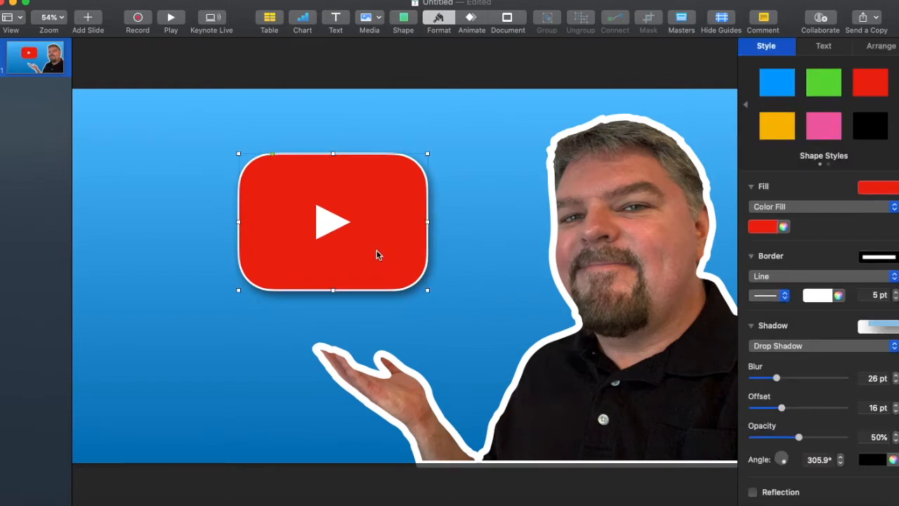
shift+click(331, 231)
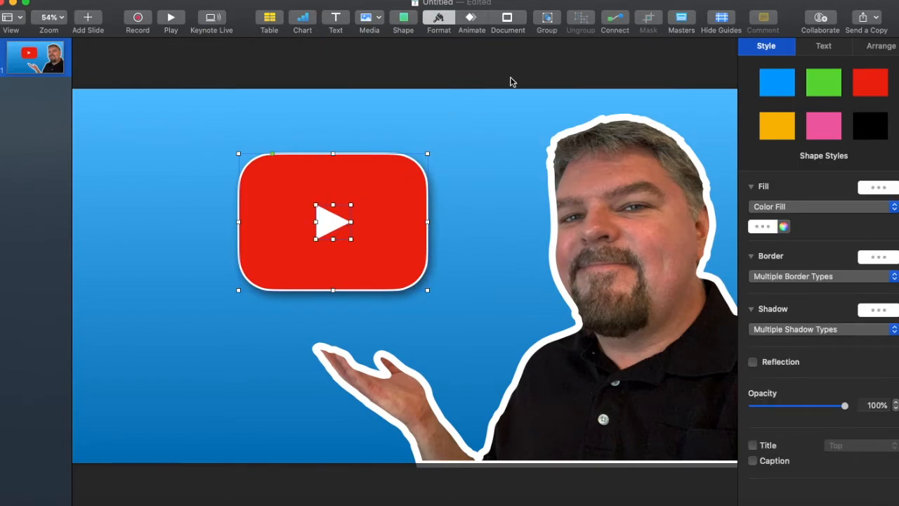
click(548, 21)
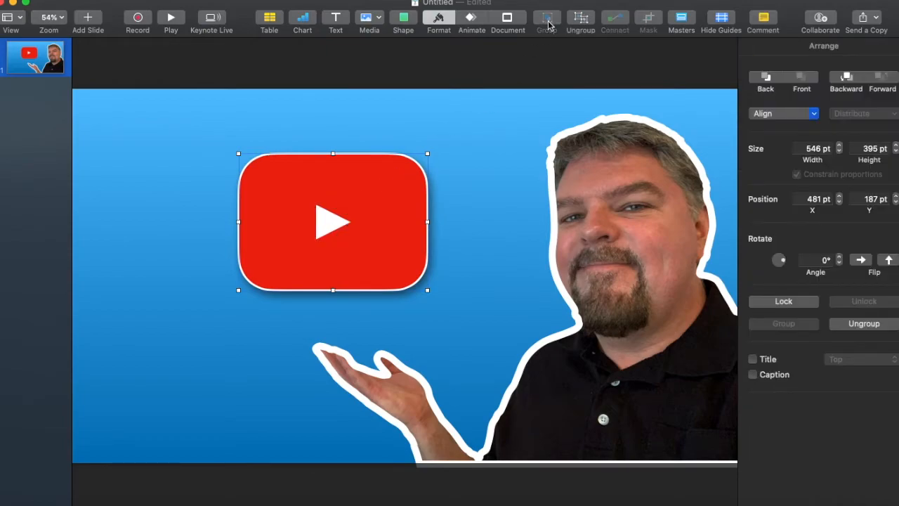
mouse_move(387, 199)
mouse_down()
mouse_move(345, 146)
mouse_move(384, 205)
mouse_move(373, 177)
mouse_move(379, 161)
mouse_move(378, 198)
mouse_up()
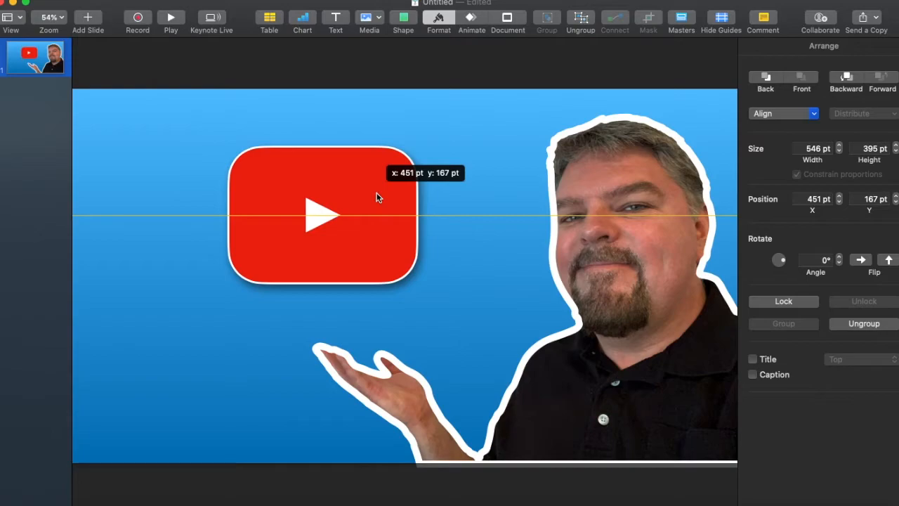
drag(377, 197, 394, 181)
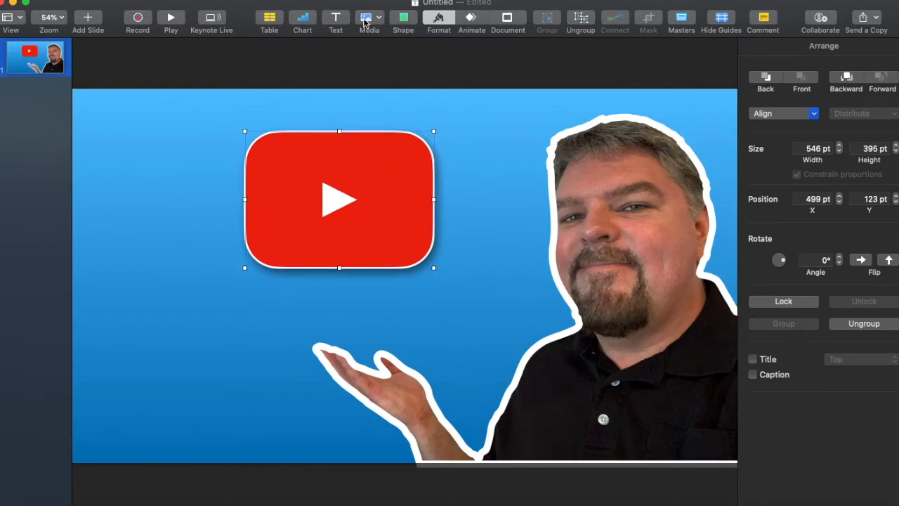
Add a text box to the slide reading "YouTube Thumbnails".
click(337, 21)
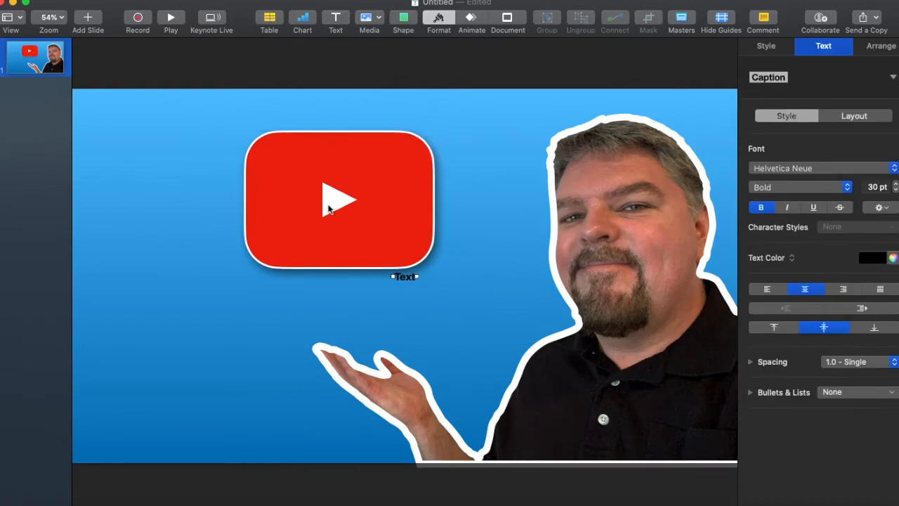
double_click(401, 275)
text(YouTub)
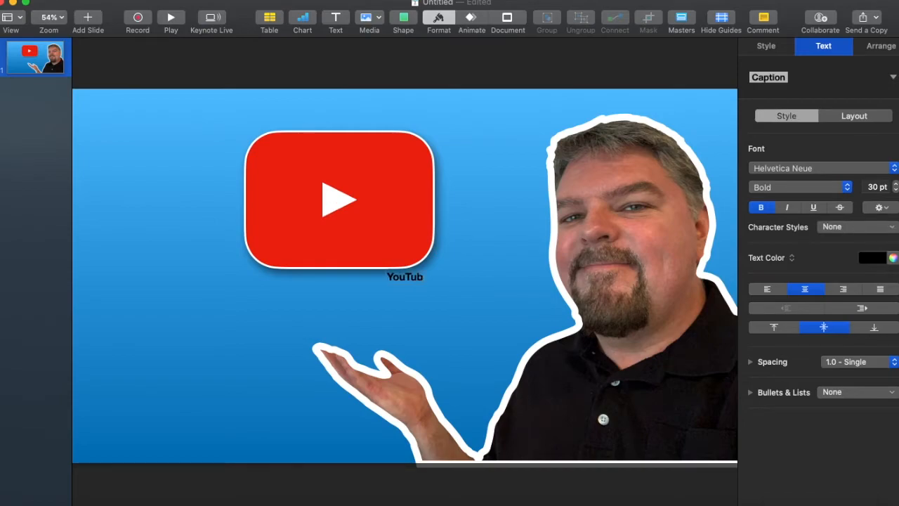
text(e Thum)
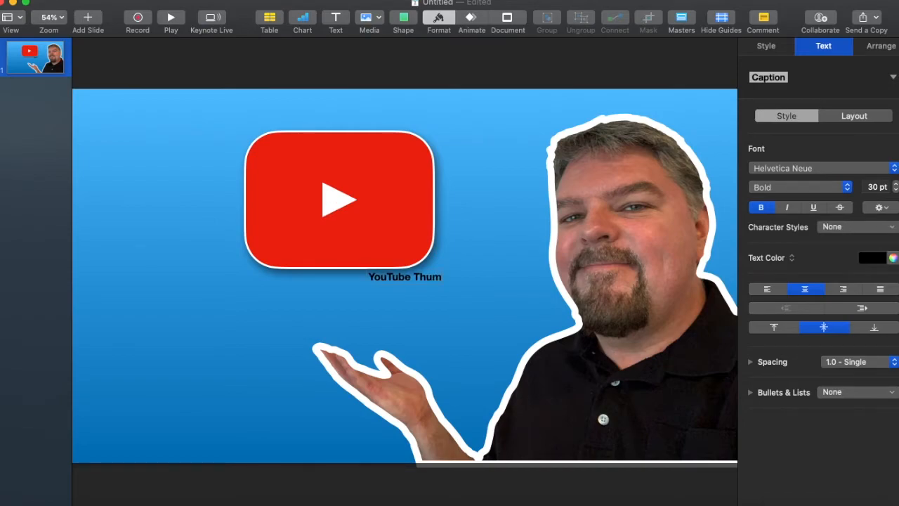
text(bnail)
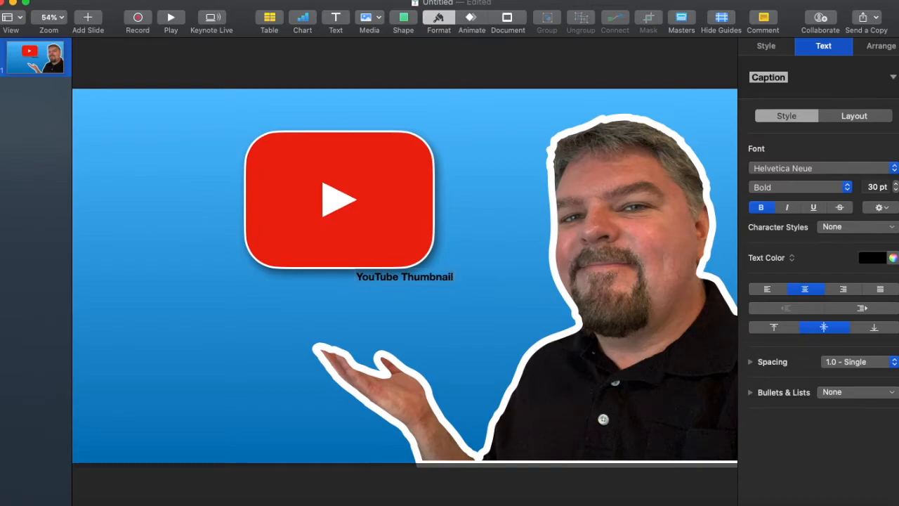
text(s)
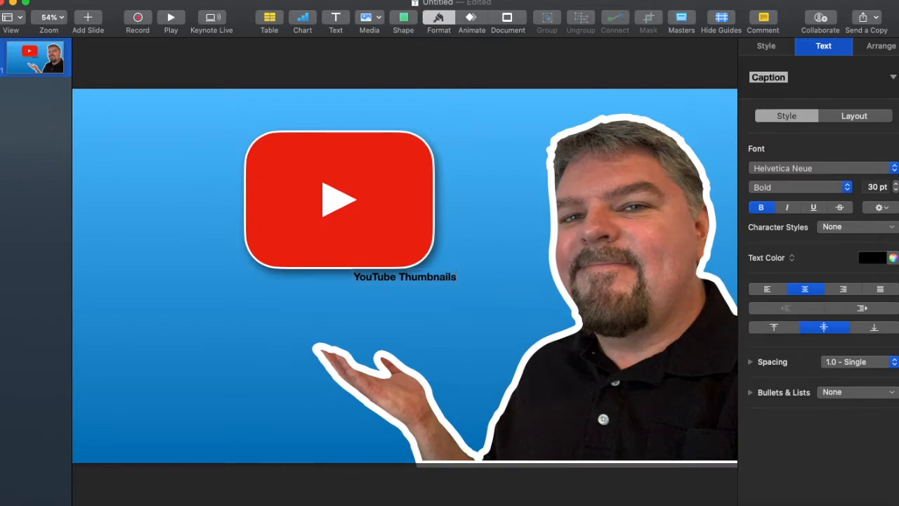
Apply the Title paragraph style to the whole "YouTube Thumbnails" text.
double_click(420, 277)
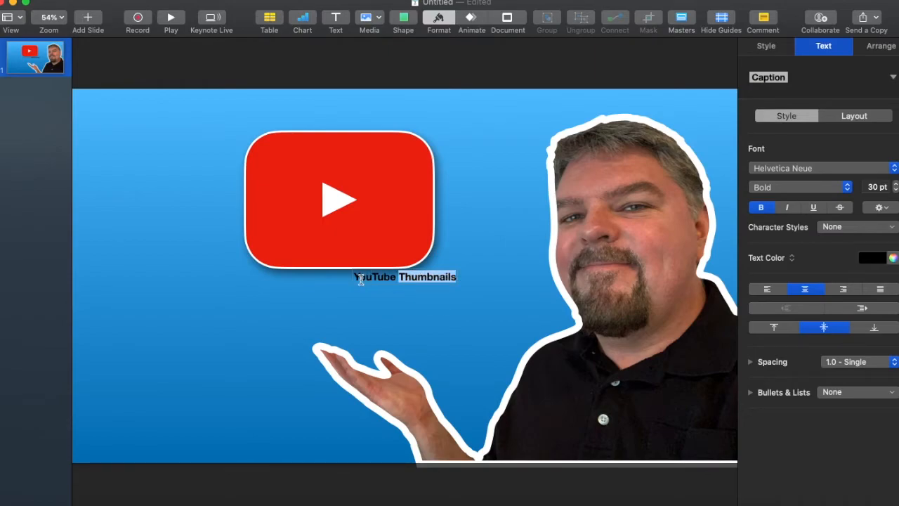
drag(358, 277, 458, 282)
click(777, 79)
click(778, 146)
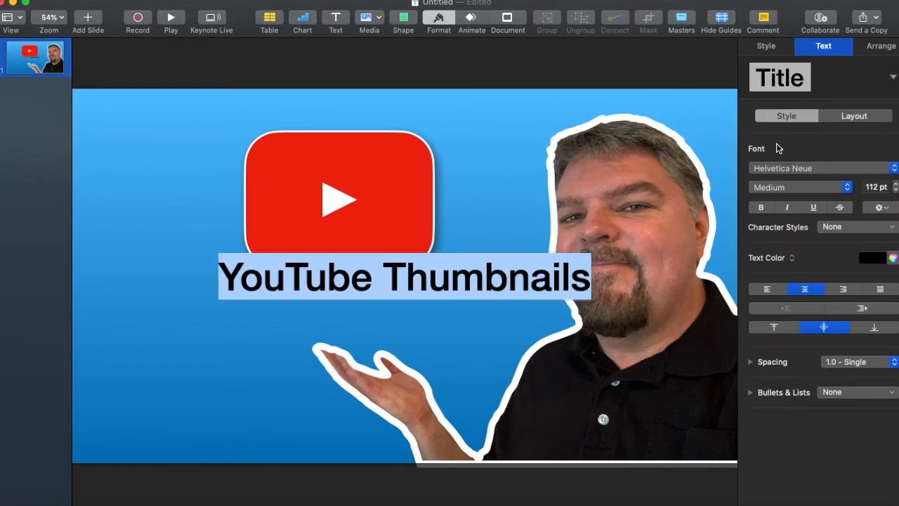